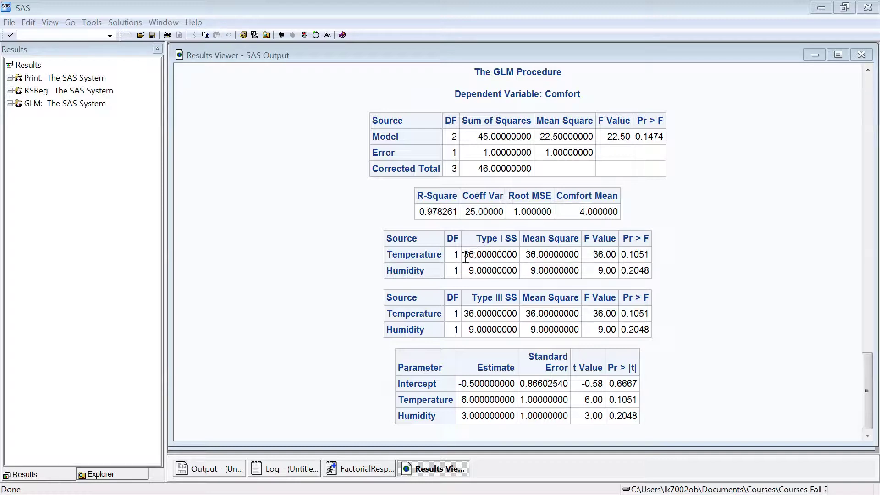
# - Highlight Temperature's Type I SS of 36 and Humidity's Type I SS of 9 in the current output
pyautogui.doubleClick(465, 256)
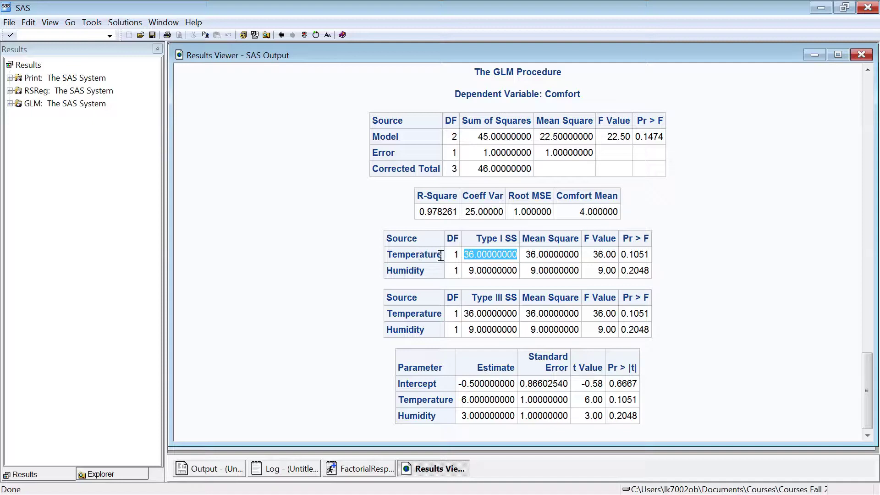
pyautogui.moveTo(442, 254); pyautogui.dragTo(392, 255)
pyautogui.click(472, 255)
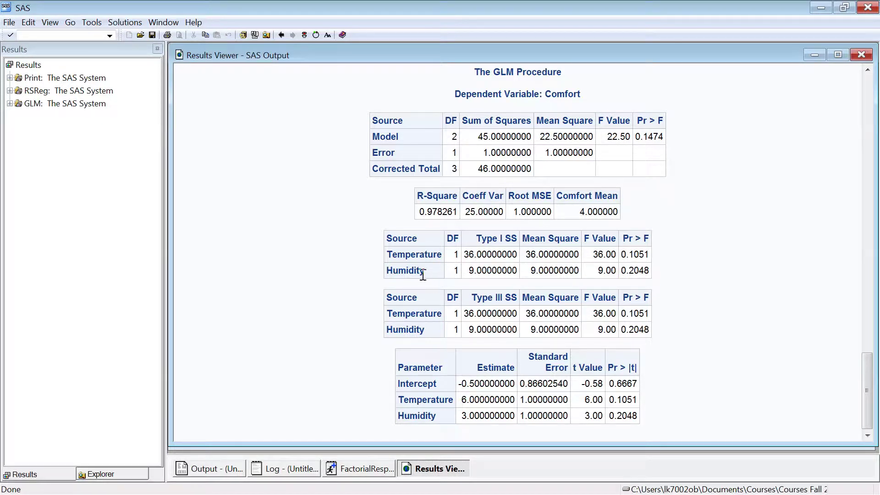
pyautogui.moveTo(386, 271); pyautogui.dragTo(478, 274)
pyautogui.click(476, 272)
pyautogui.moveTo(470, 274); pyautogui.dragTo(481, 276)
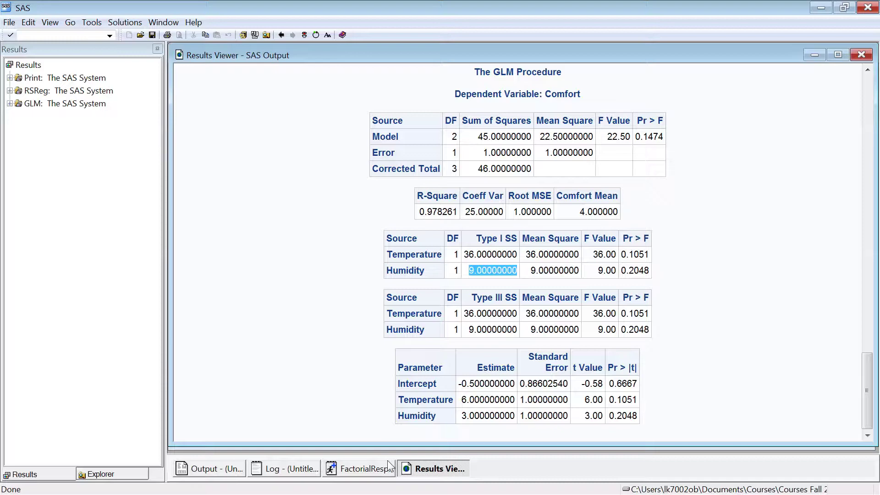
# - Change the model statement to Comfort = temperature|humidity and resubmit the program
pyautogui.click(366, 468)
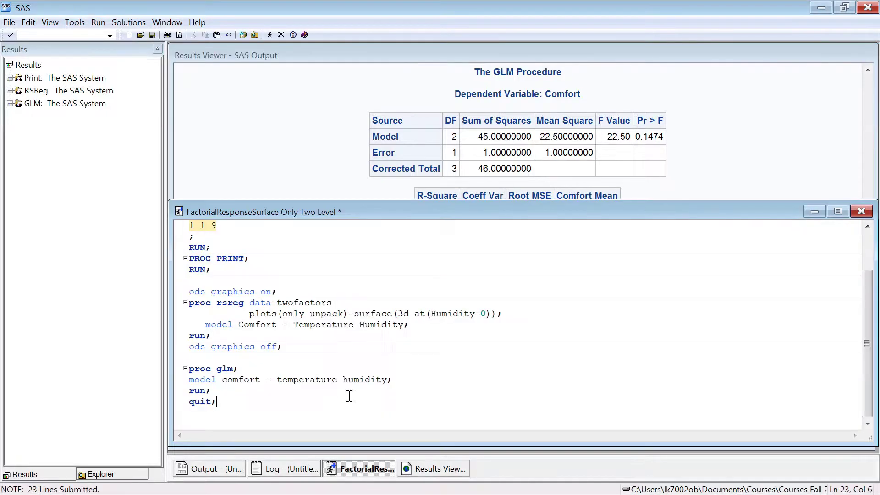
pyautogui.scroll(2, 321, 371)
pyautogui.scroll(-3, 338, 381)
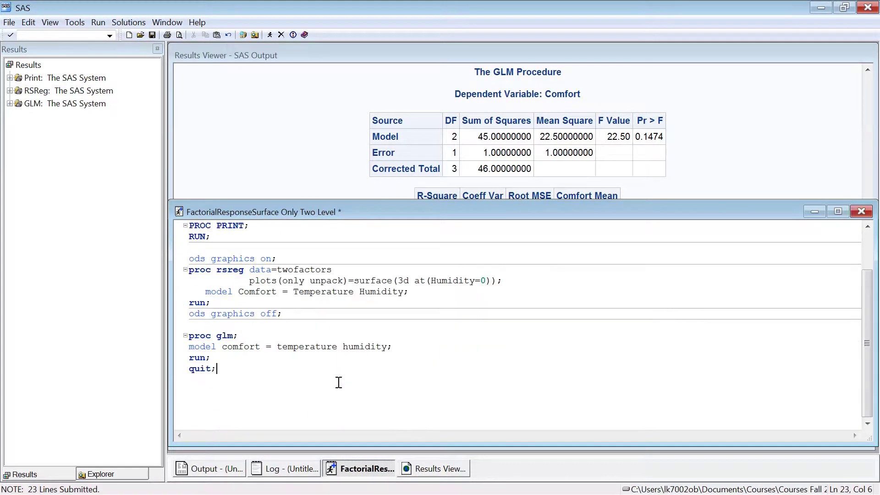
pyautogui.click(336, 346)
pyautogui.press('Delete')
pyautogui.write('|')
pyautogui.scroll(3, 430, 356)
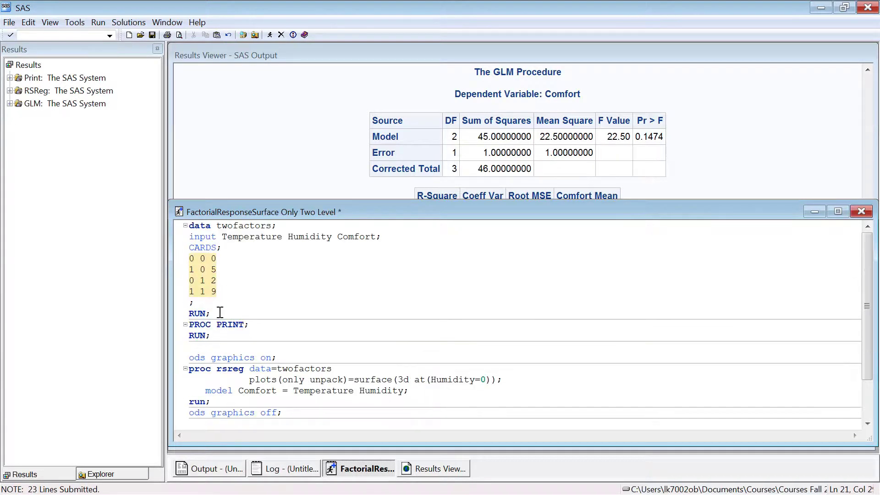
pyautogui.scroll(-2, 231, 288)
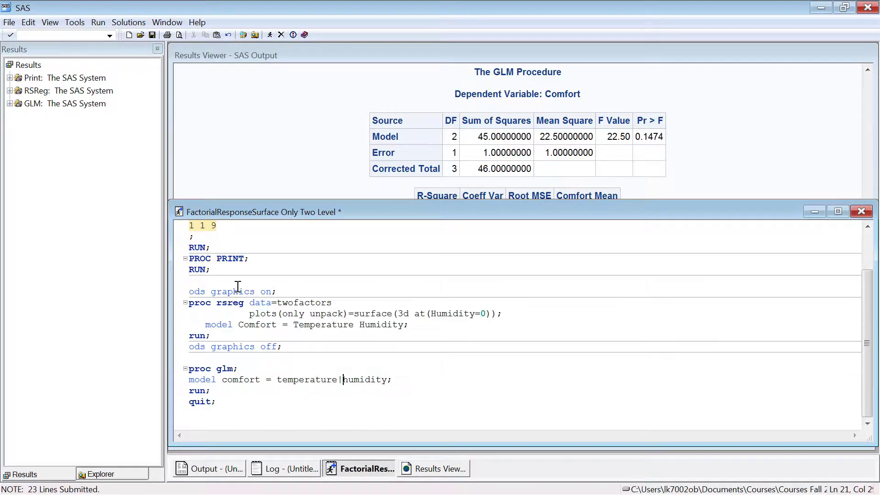
pyautogui.scroll(-1, 403, 365)
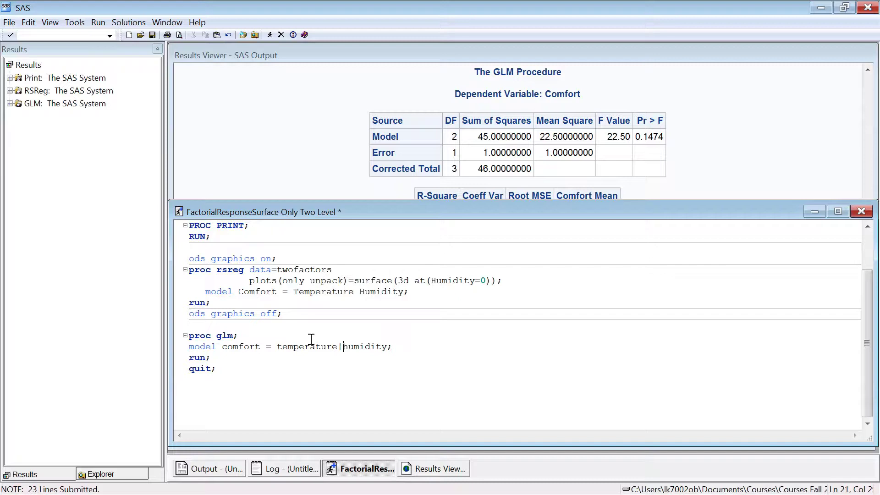
pyautogui.click(270, 35)
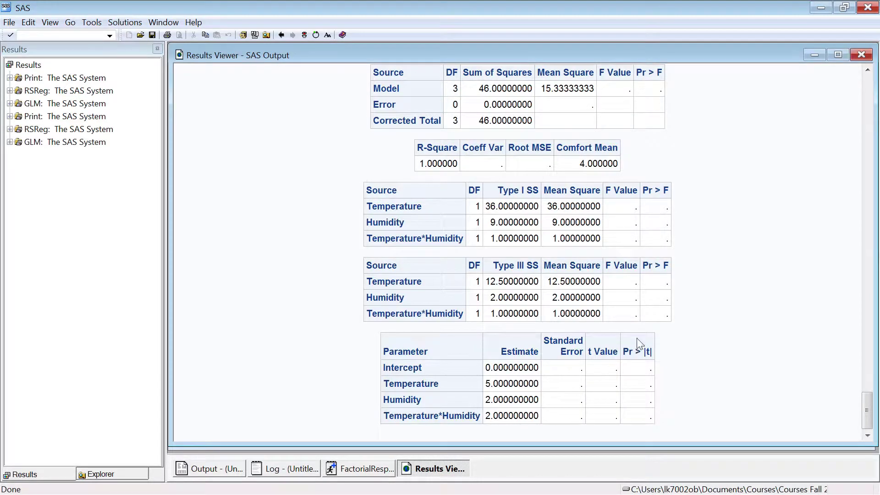
# - Highlight the Temperature*Humidity row and its Type I SS of 1 in the new GLM output
pyautogui.scroll(1, 640, 339)
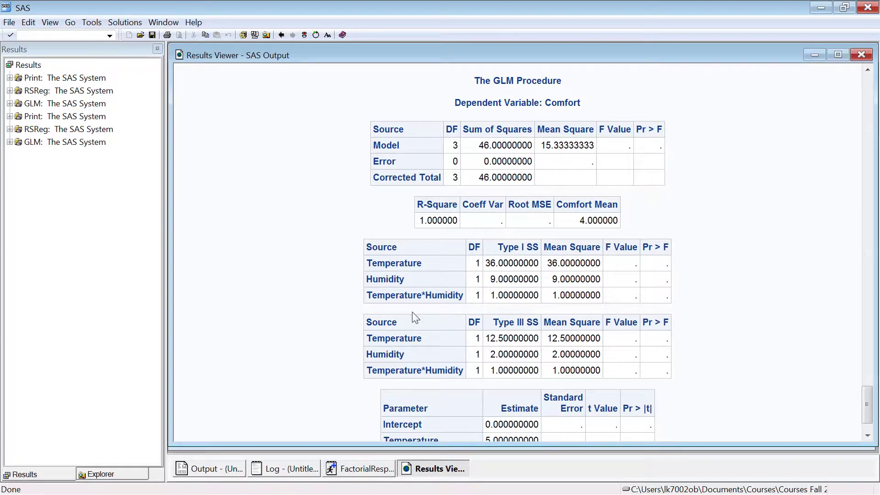
pyautogui.doubleClick(434, 295)
pyautogui.moveTo(435, 296); pyautogui.dragTo(504, 297)
pyautogui.click(497, 298)
pyautogui.doubleClick(496, 295)
pyautogui.click(477, 268)
# - Highlight the degrees of freedom for Temperature, Humidity and Temperature*Humidity
pyautogui.doubleClick(477, 264)
pyautogui.click(477, 270)
pyautogui.doubleClick(477, 279)
pyautogui.doubleClick(477, 296)
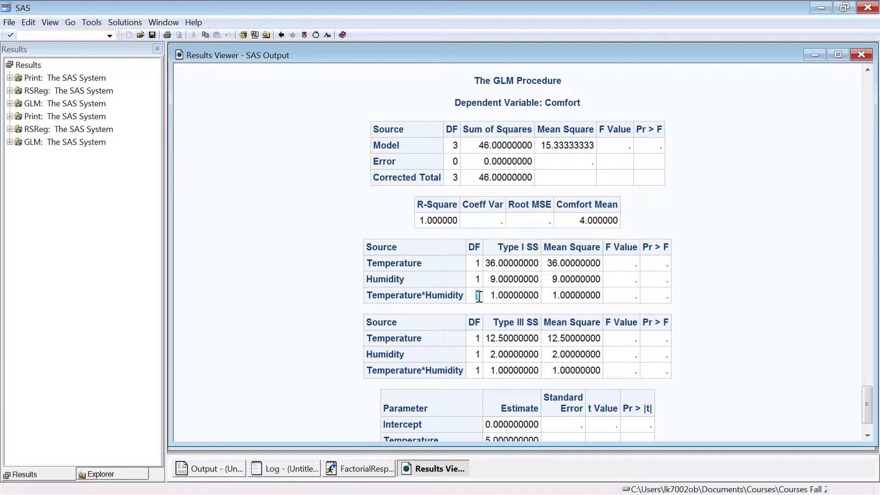
pyautogui.doubleClick(477, 263)
pyautogui.click(478, 278)
# - Highlight Temperature's mean square of 36 and the interaction's Type I SS value
pyautogui.moveTo(548, 263); pyautogui.dragTo(588, 263)
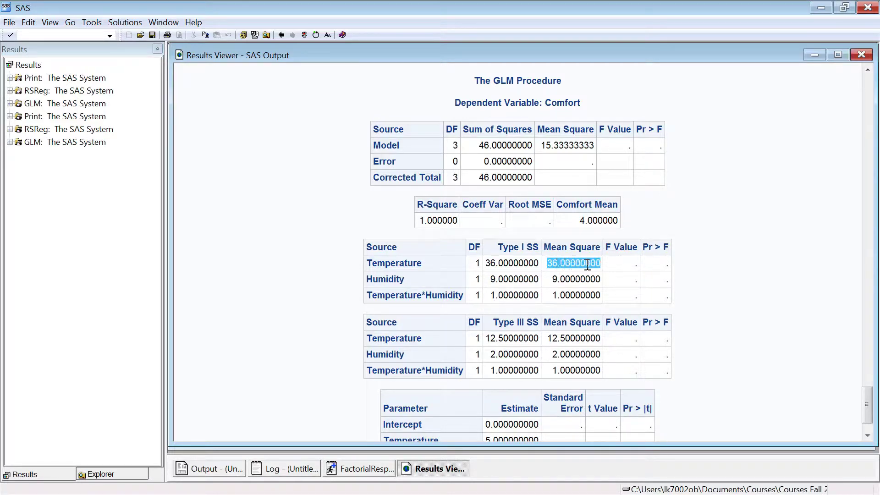
pyautogui.click(551, 274)
pyautogui.doubleClick(554, 263)
pyautogui.doubleClick(556, 262)
pyautogui.moveTo(499, 295); pyautogui.dragTo(558, 296)
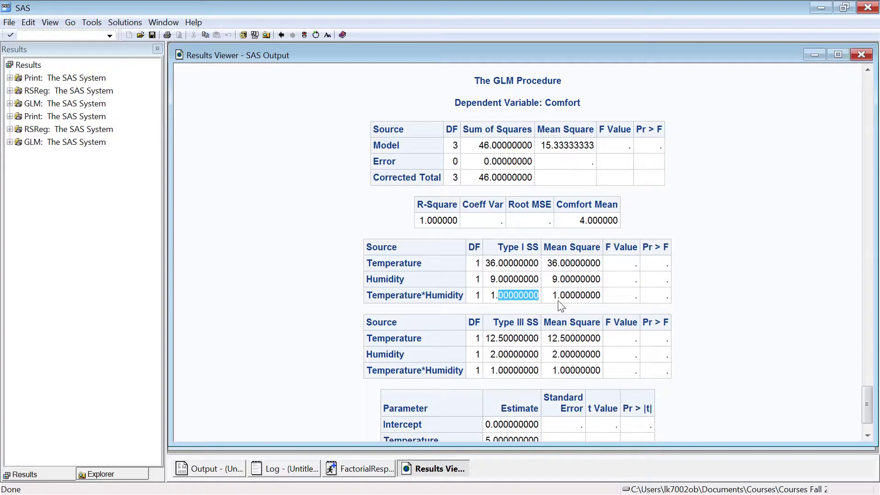
pyautogui.scroll(15, 558, 301)
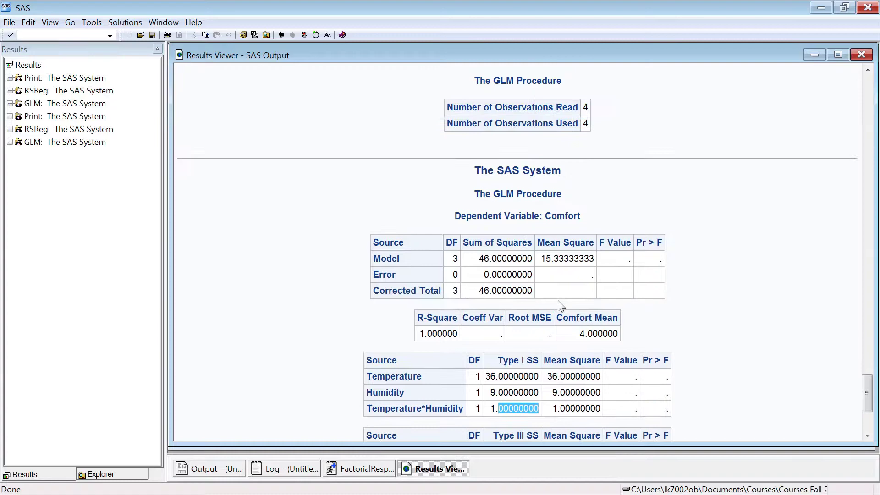
pyautogui.scroll(15, 558, 303)
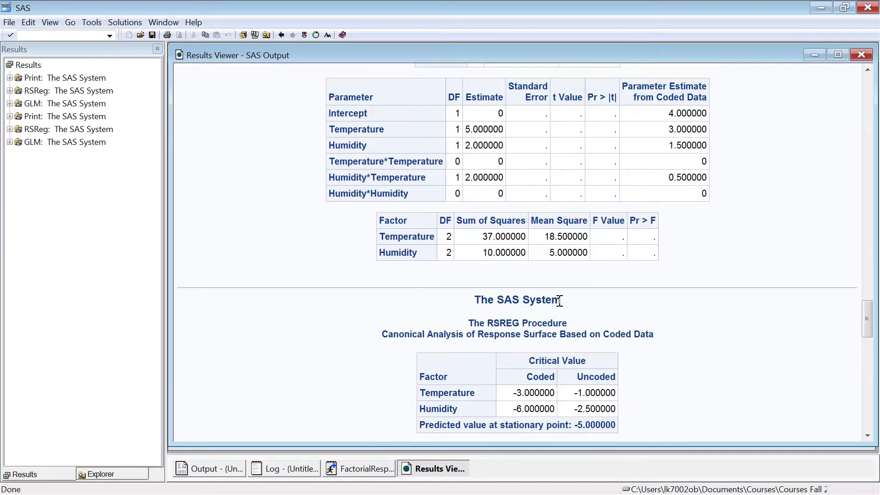
pyautogui.scroll(8, 560, 302)
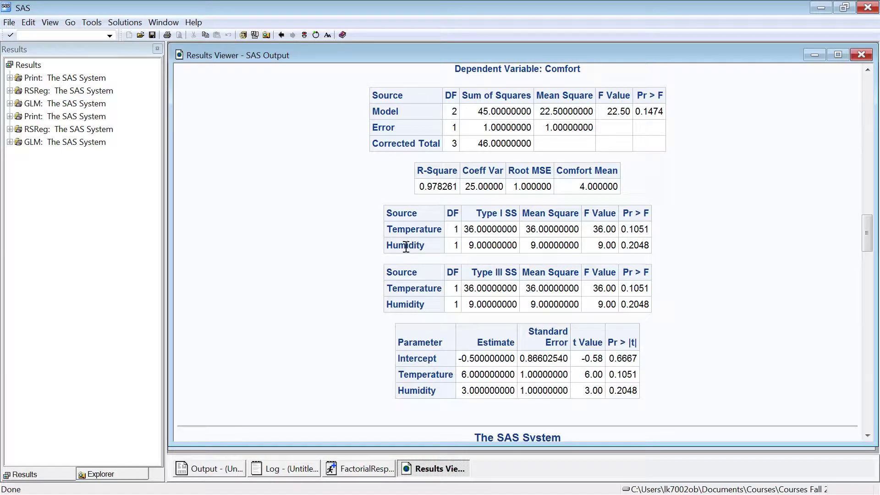
pyautogui.moveTo(387, 245); pyautogui.dragTo(490, 251)
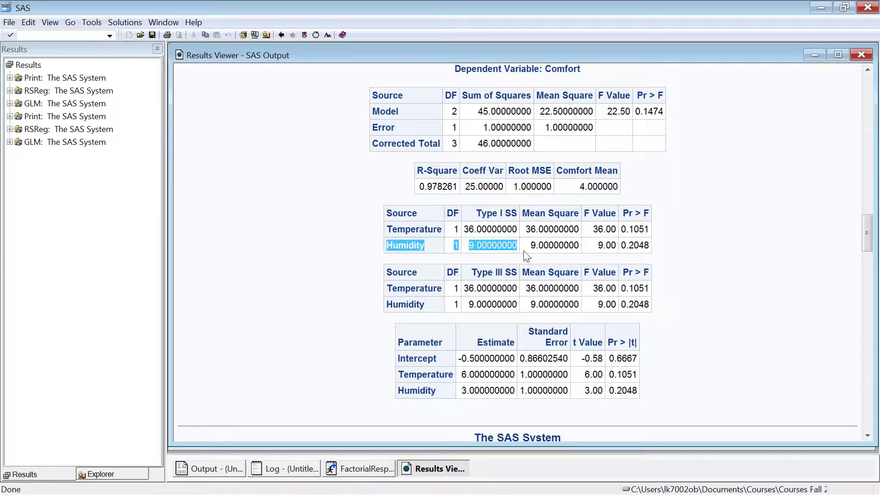
pyautogui.moveTo(525, 129); pyautogui.dragTo(453, 127)
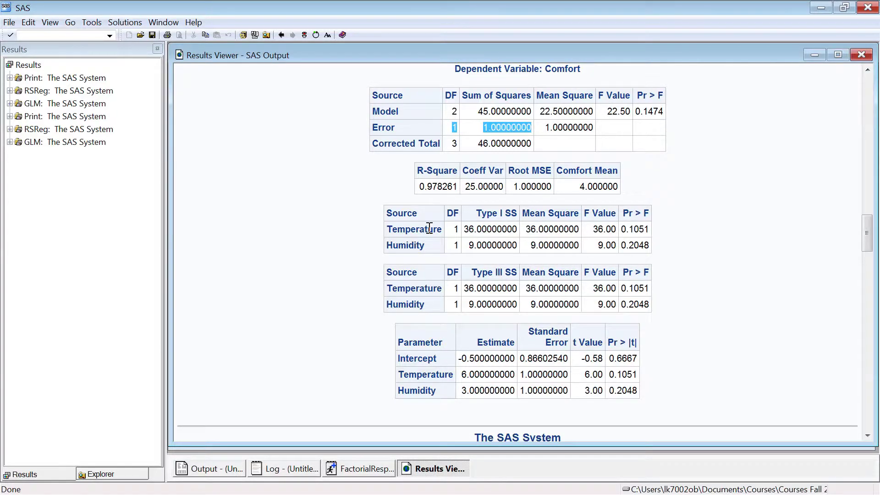
pyautogui.scroll(3, 428, 229)
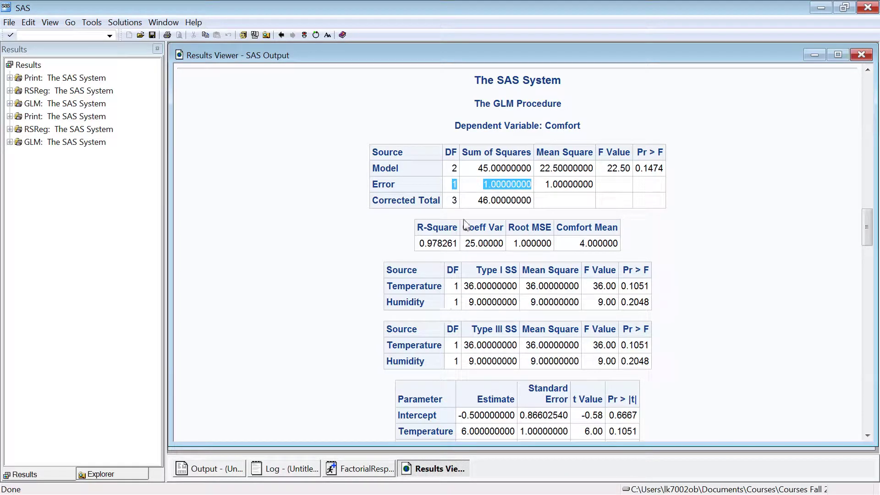
pyautogui.click(550, 186)
pyautogui.doubleClick(629, 168)
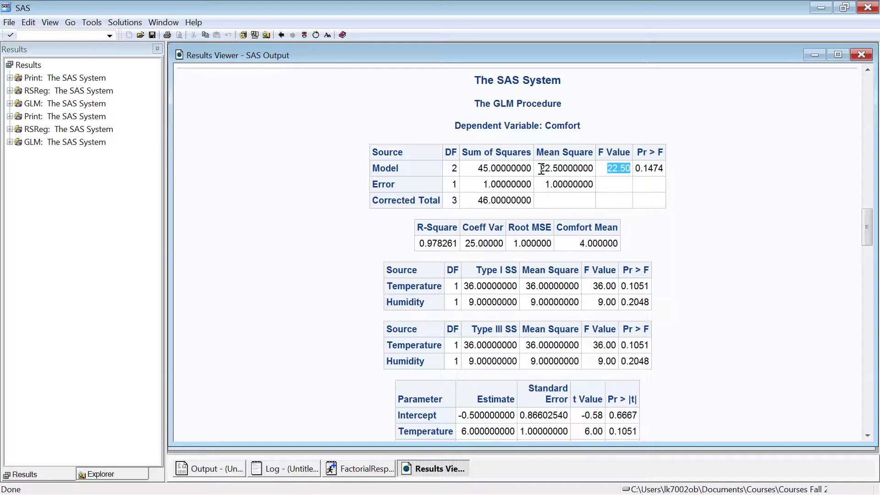
pyautogui.moveTo(541, 168); pyautogui.dragTo(578, 166)
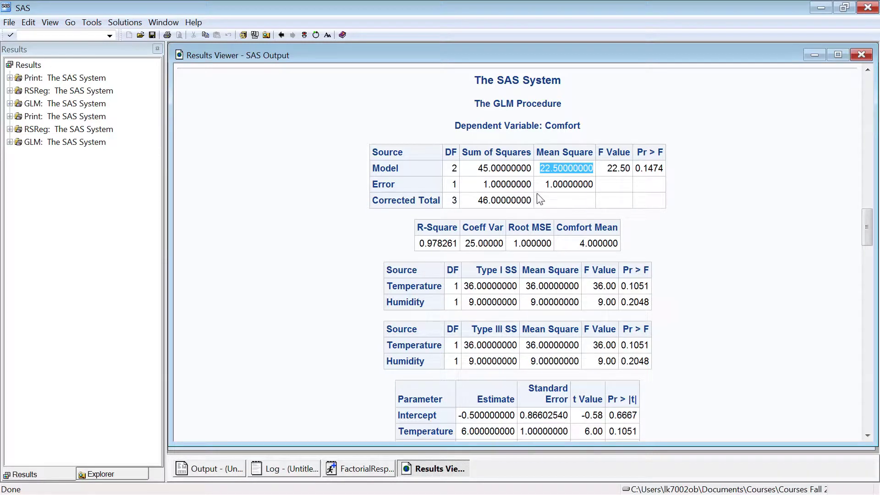
pyautogui.doubleClick(559, 183)
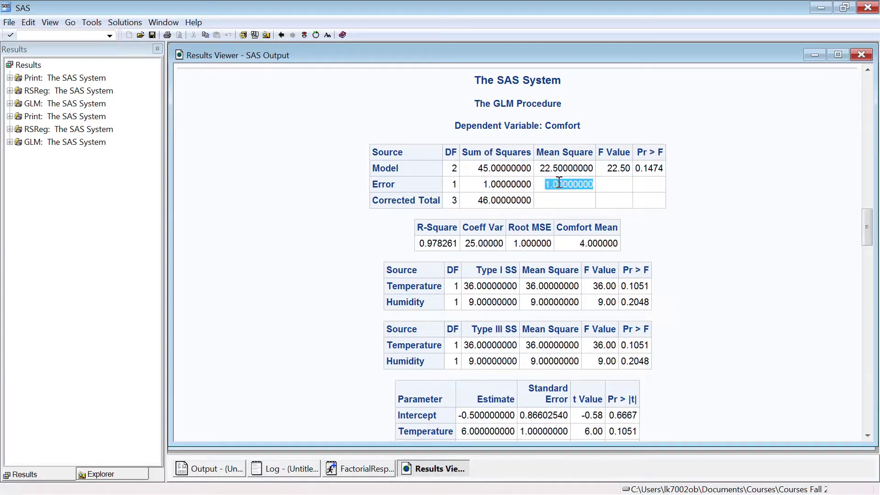
pyautogui.click(525, 283)
pyautogui.scroll(-1, 531, 298)
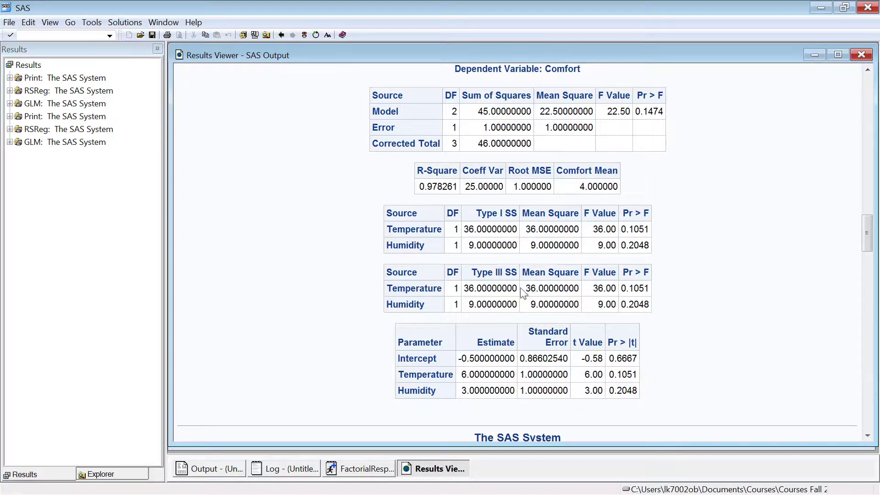
pyautogui.doubleClick(546, 291)
pyautogui.doubleClick(502, 130)
pyautogui.moveTo(593, 288); pyautogui.dragTo(606, 288)
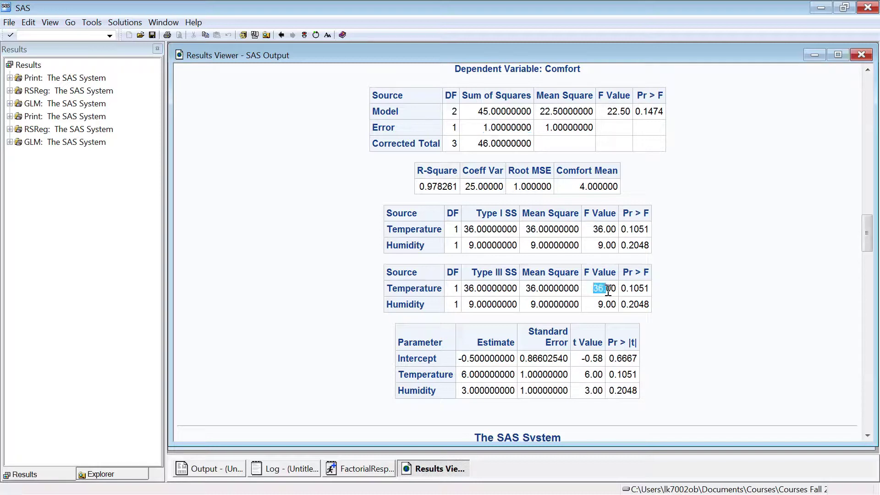
pyautogui.doubleClick(532, 304)
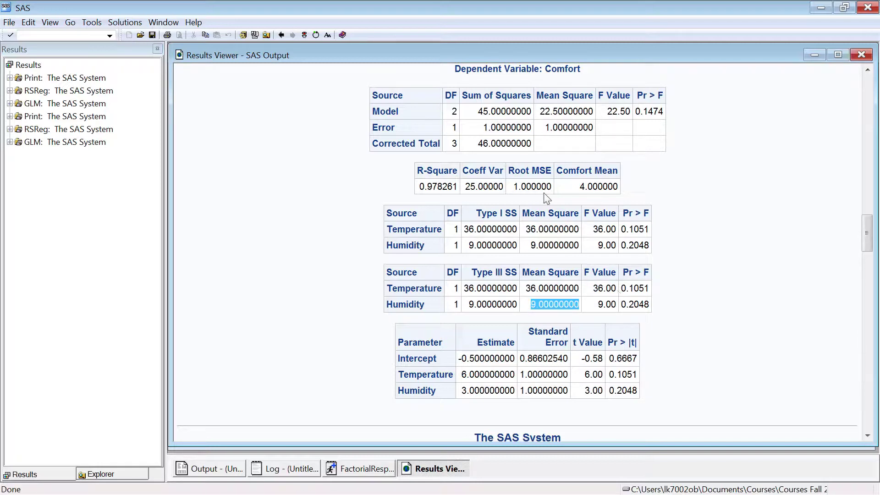
pyautogui.doubleClick(548, 128)
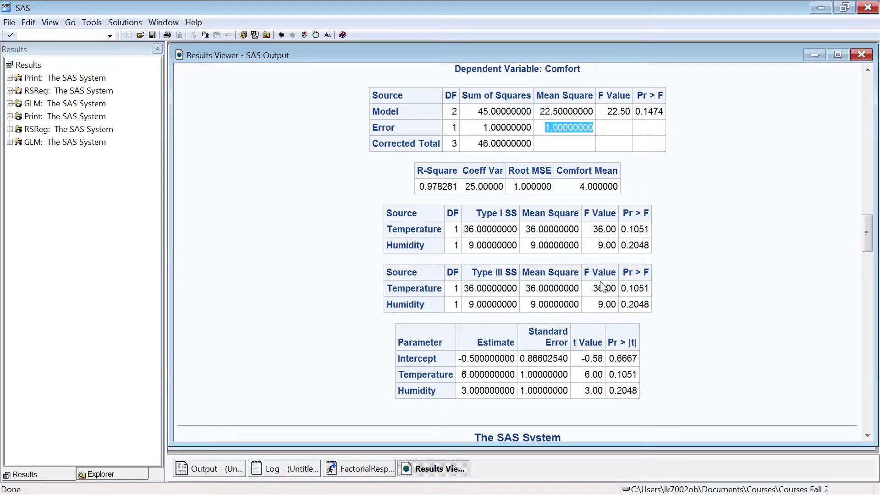
pyautogui.doubleClick(609, 305)
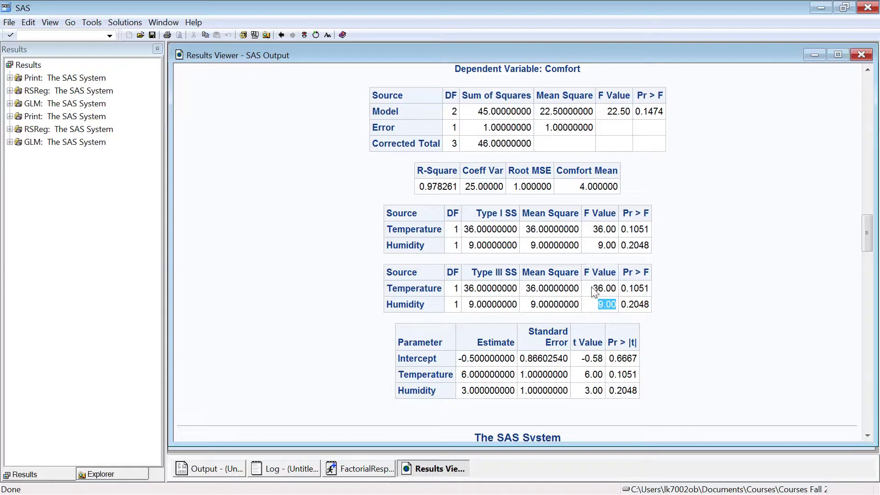
pyautogui.moveTo(592, 287); pyautogui.dragTo(647, 287)
pyautogui.click(638, 300)
pyautogui.moveTo(593, 288); pyautogui.dragTo(612, 291)
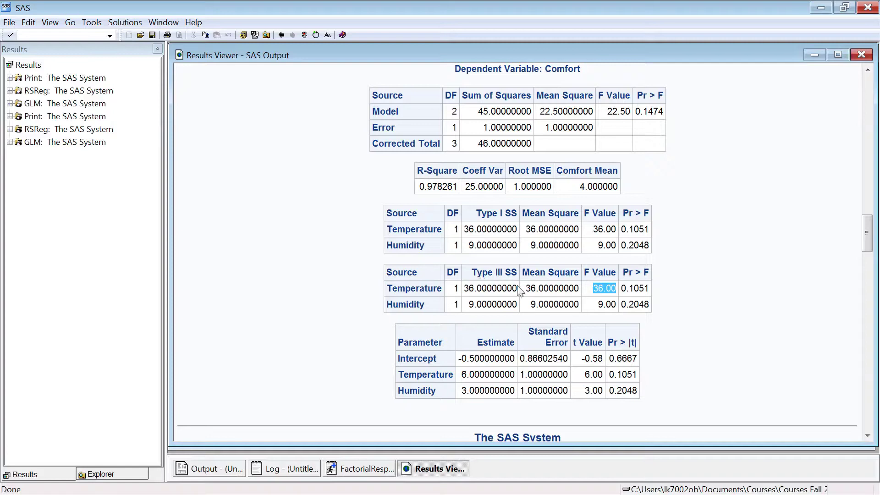
pyautogui.click(628, 288)
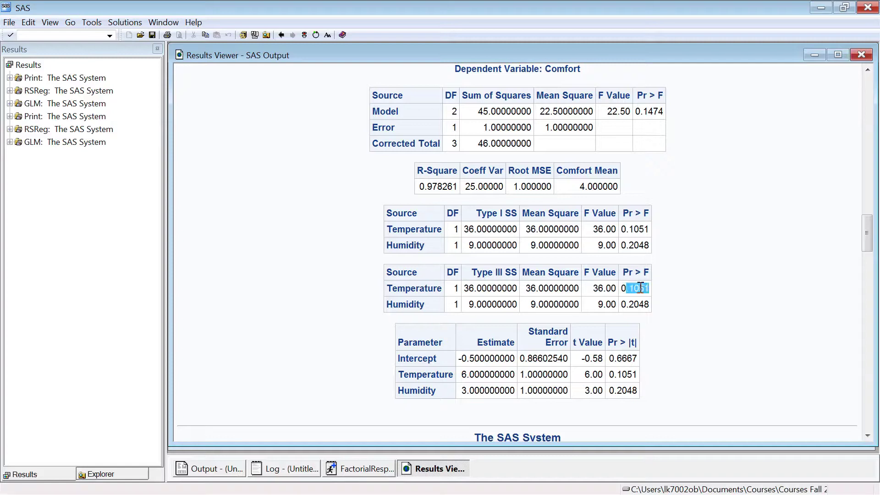
pyautogui.moveTo(623, 290); pyautogui.dragTo(648, 289)
pyautogui.click(628, 290)
pyautogui.moveTo(592, 288); pyautogui.dragTo(605, 304)
pyautogui.moveTo(526, 289); pyautogui.dragTo(578, 288)
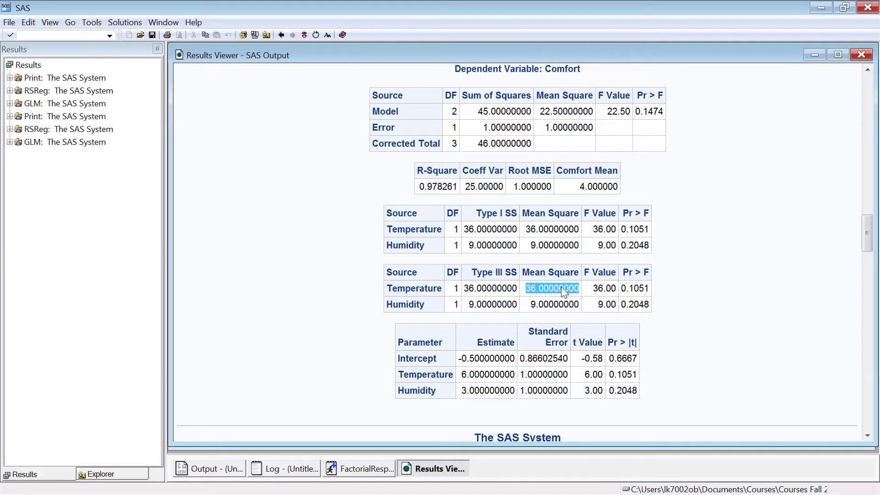
pyautogui.doubleClick(467, 288)
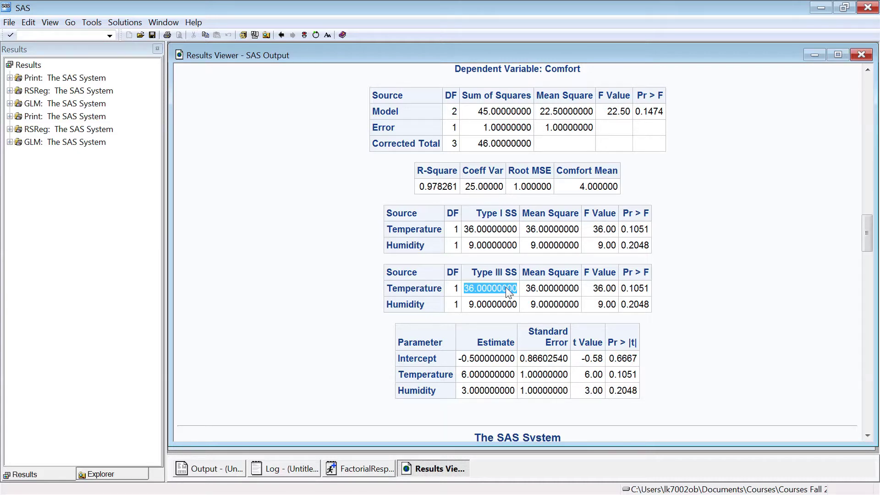
pyautogui.click(507, 288)
pyautogui.moveTo(424, 275); pyautogui.dragTo(655, 305)
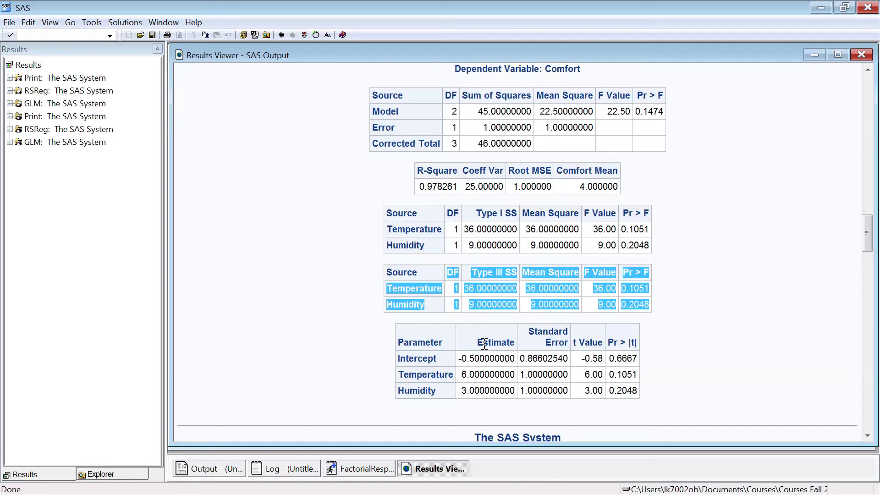
pyautogui.click(488, 290)
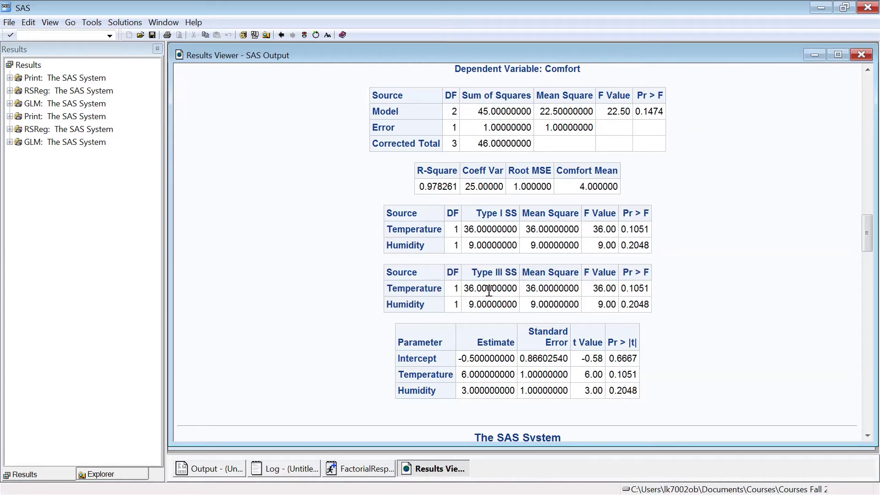